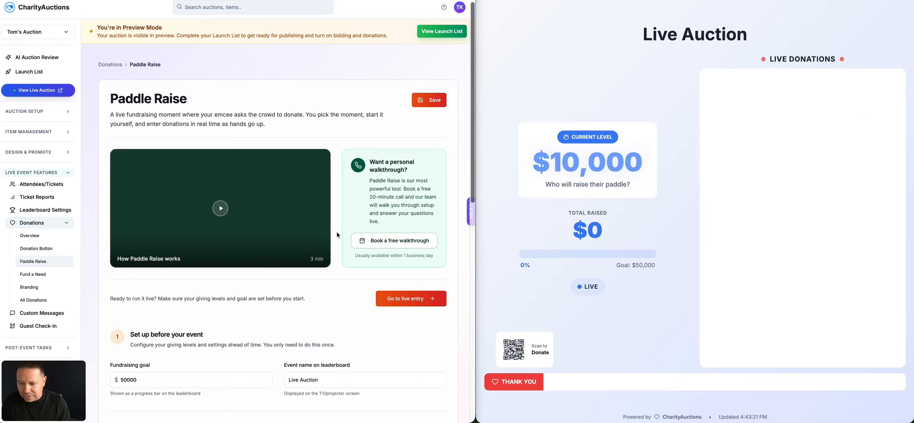
- Examine the fundraising goal and leaderboard event name fields and find where both appear on the live leaderboard
{"action": "scroll", "coordinate": [333, 234], "scroll_direction": "down", "scroll_amount": 4}
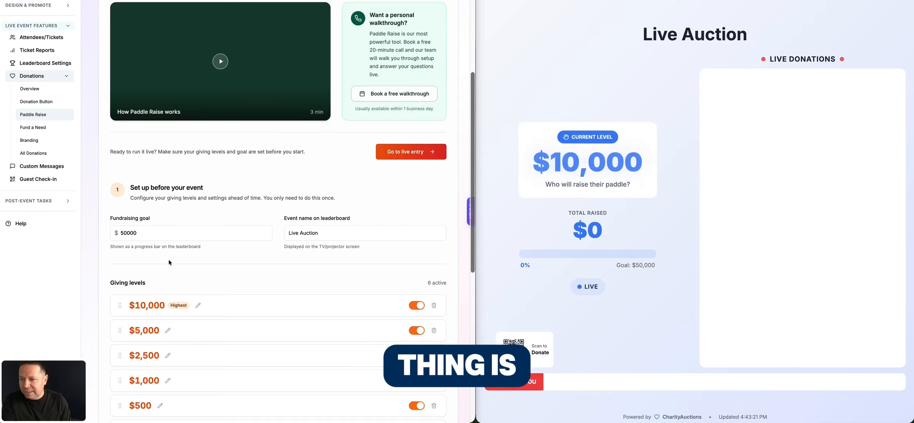
{"action": "left_click", "coordinate": [138, 233]}
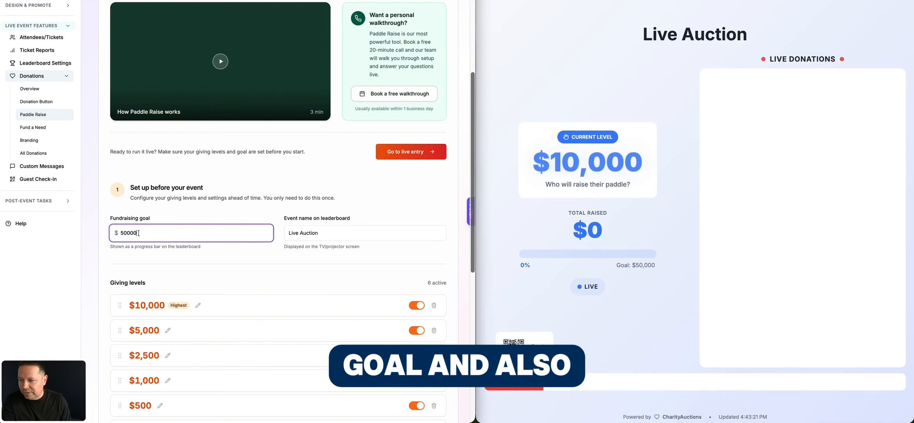
{"action": "left_click", "coordinate": [332, 237]}
{"action": "triple_click", "coordinate": [333, 237]}
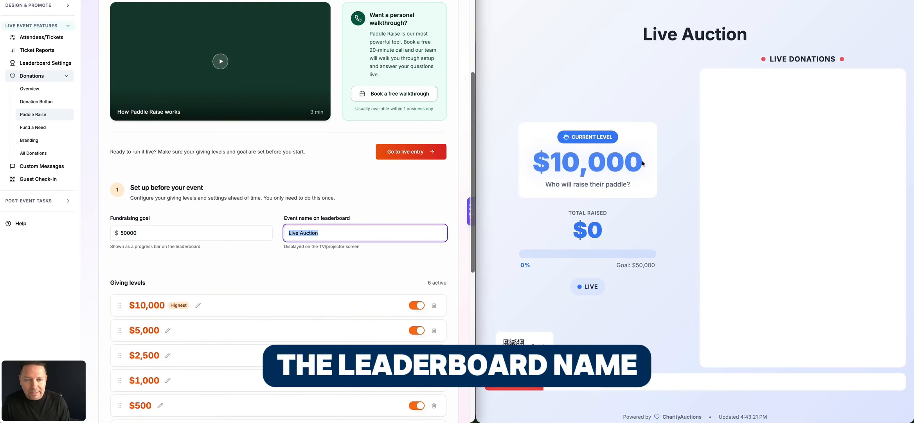
{"action": "left_click", "coordinate": [673, 55]}
{"action": "left_click_drag", "start_coordinate": [643, 34], "coordinate": [748, 35]}
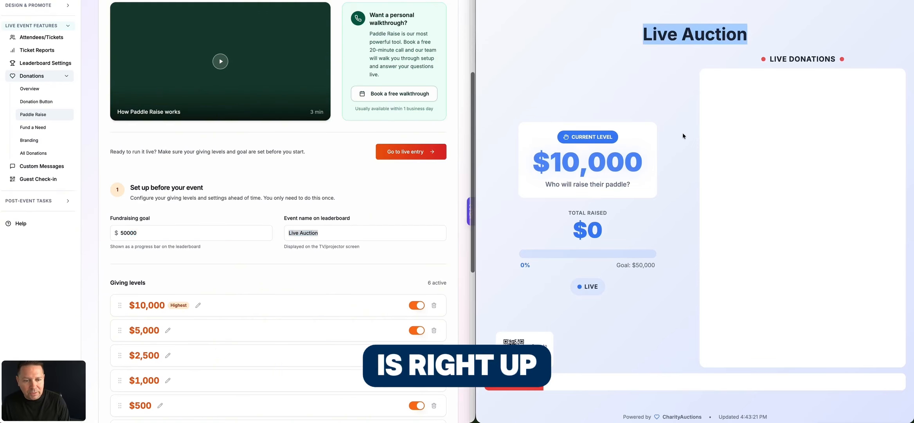
{"action": "left_click_drag", "start_coordinate": [632, 264], "coordinate": [655, 265]}
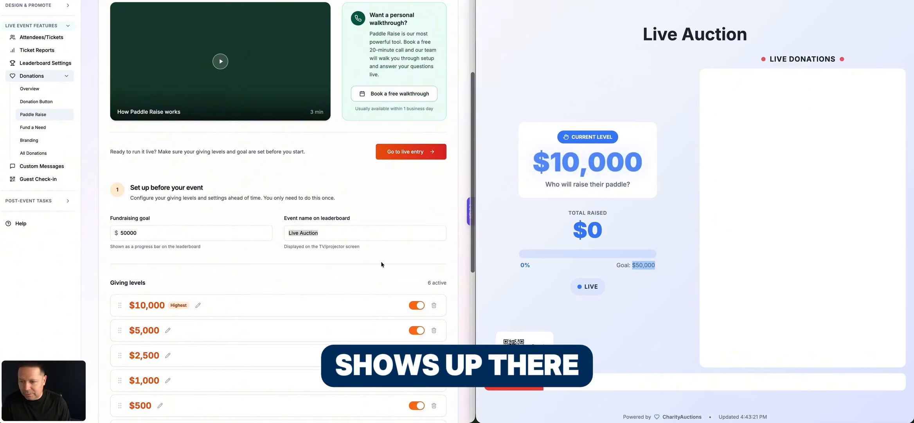
- Set the fundraising goal to 10000 and the leaderboard event name to "My Great Event", and save the setup
{"action": "double_click", "coordinate": [124, 234]}
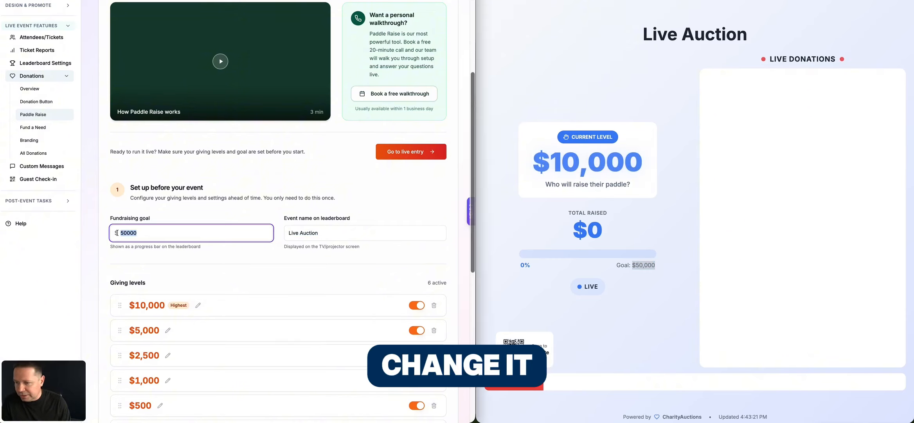
{"action": "type", "text": "10000"}
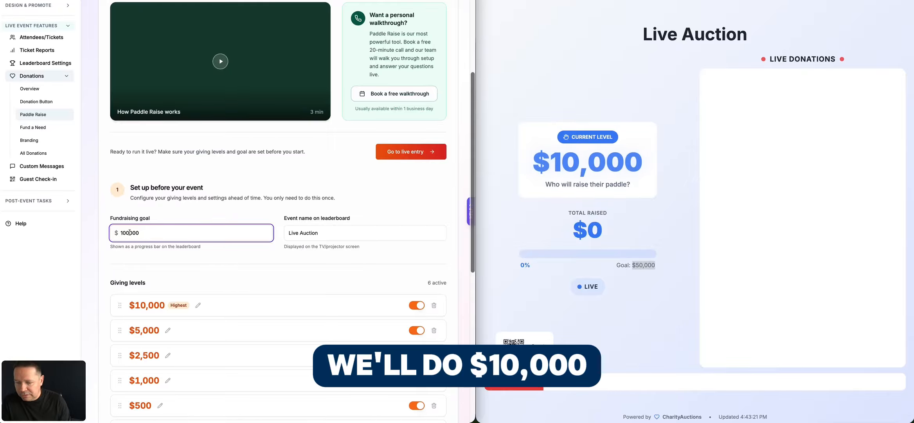
{"action": "triple_click", "coordinate": [320, 239]}
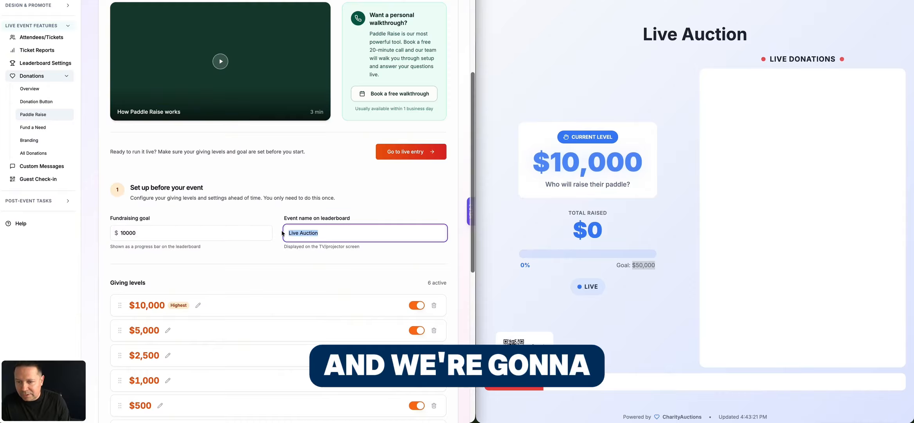
{"action": "type", "text": "My Great Event"}
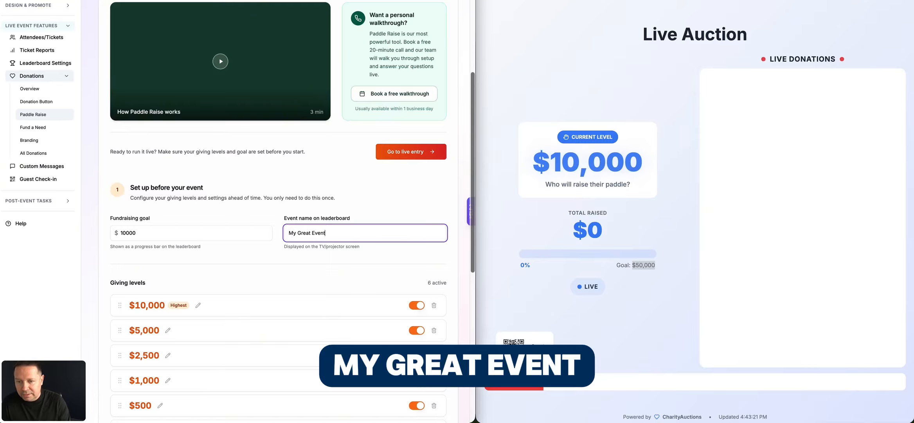
{"action": "scroll", "coordinate": [458, 46], "scroll_direction": "up", "scroll_amount": 2}
{"action": "left_click", "coordinate": [458, 46]}
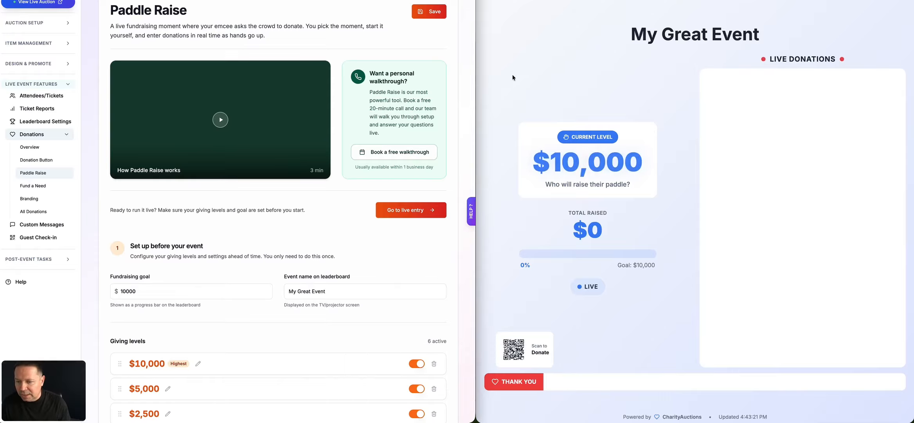
- Add a $100 giving level to the Paddle Raise
{"action": "scroll", "coordinate": [337, 198], "scroll_direction": "down", "scroll_amount": 5}
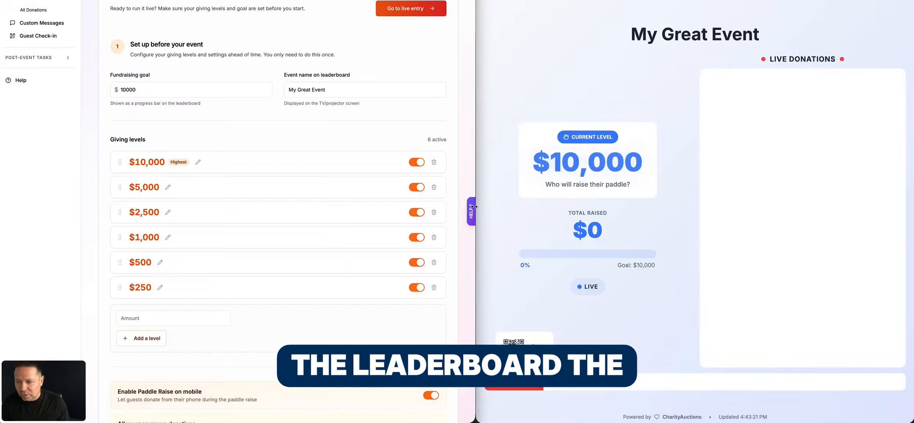
{"action": "left_click", "coordinate": [155, 322]}
{"action": "type", "text": "100"}
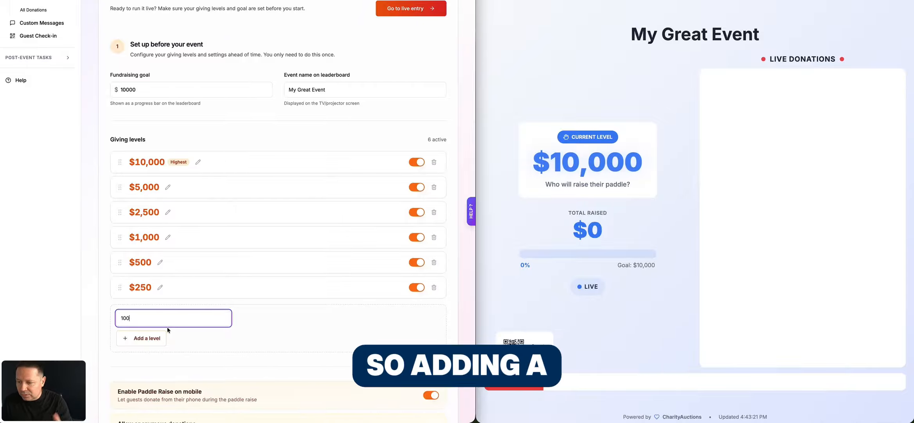
{"action": "left_click", "coordinate": [139, 338]}
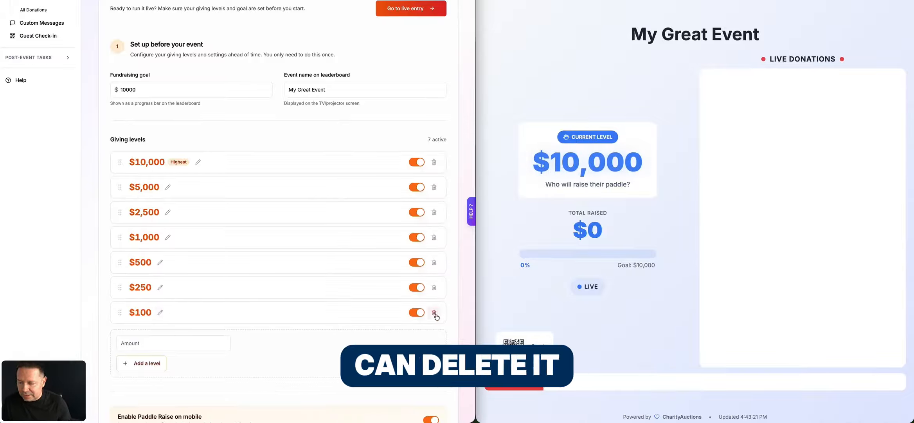
- Review the remaining Paddle Raise options for mobile and anonymous donations, and save the setup
{"action": "scroll", "coordinate": [369, 299], "scroll_direction": "up", "scroll_amount": 1}
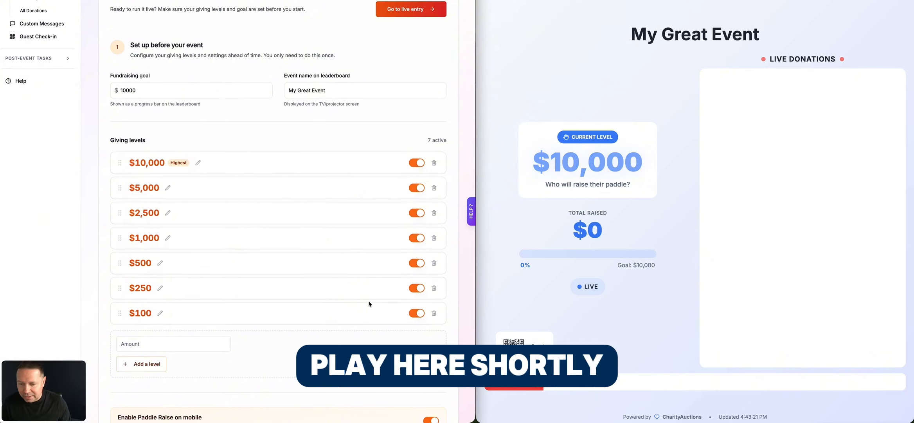
{"action": "scroll", "coordinate": [366, 299], "scroll_direction": "down", "scroll_amount": 5}
{"action": "scroll", "coordinate": [305, 296], "scroll_direction": "down", "scroll_amount": 1}
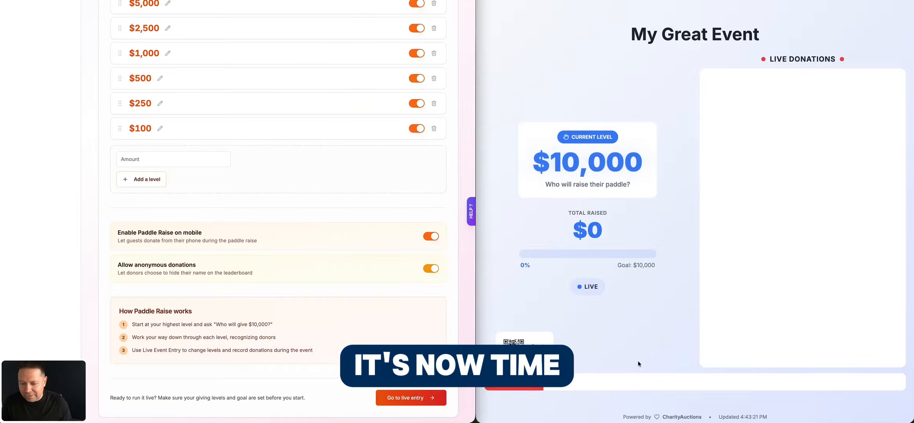
{"action": "scroll", "coordinate": [424, 94], "scroll_direction": "up", "scroll_amount": 15}
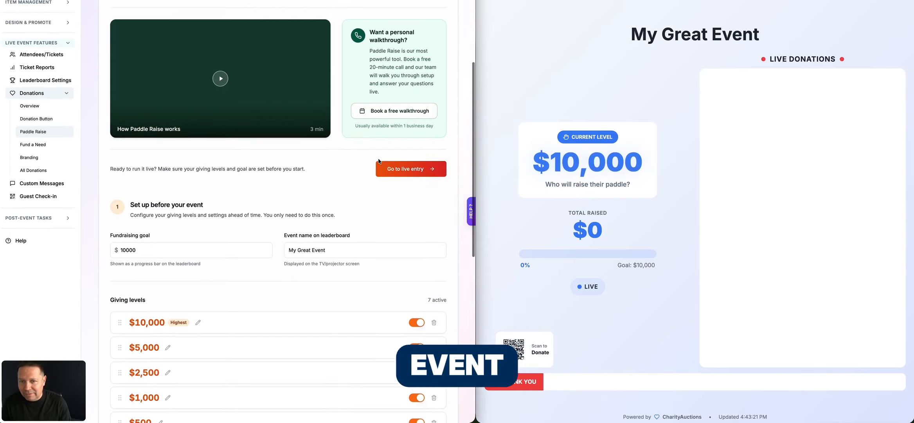
{"action": "left_click", "coordinate": [428, 104]}
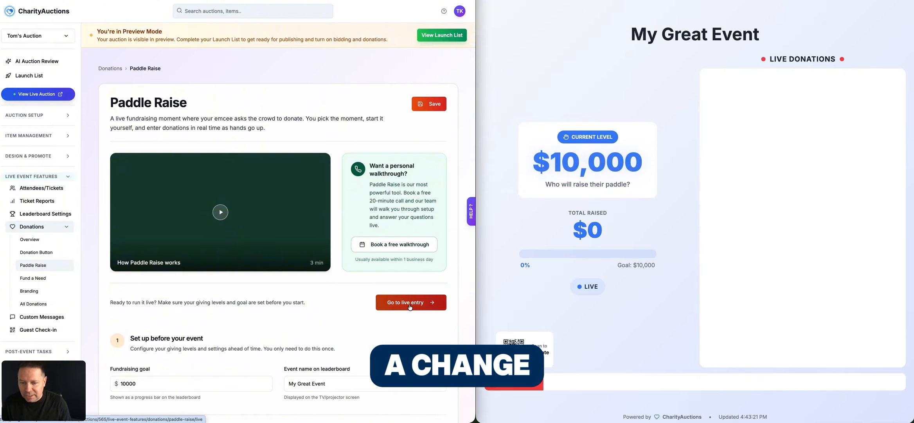
- Start the paddle raise from live entry and record a $10,000 donation for bidder number 101
{"action": "left_click", "coordinate": [409, 304]}
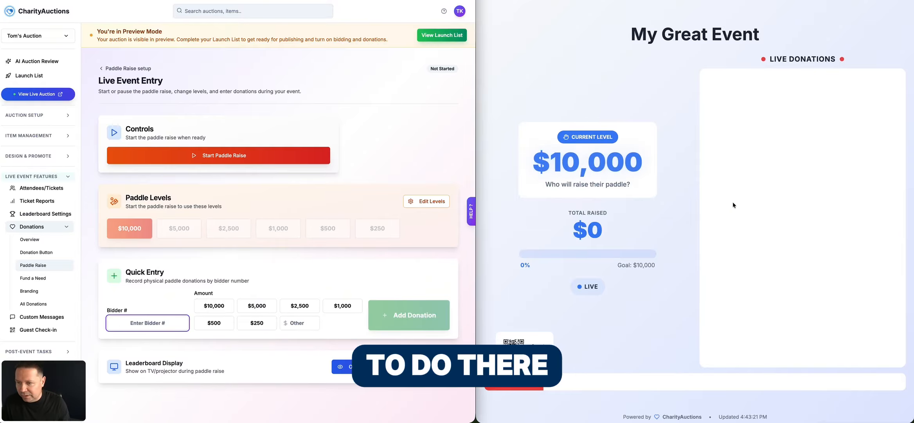
{"action": "left_click", "coordinate": [235, 156]}
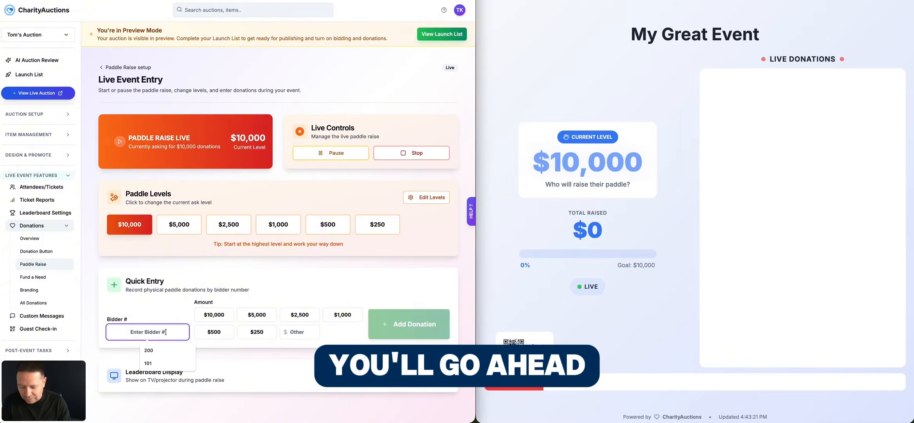
{"action": "type", "text": "101"}
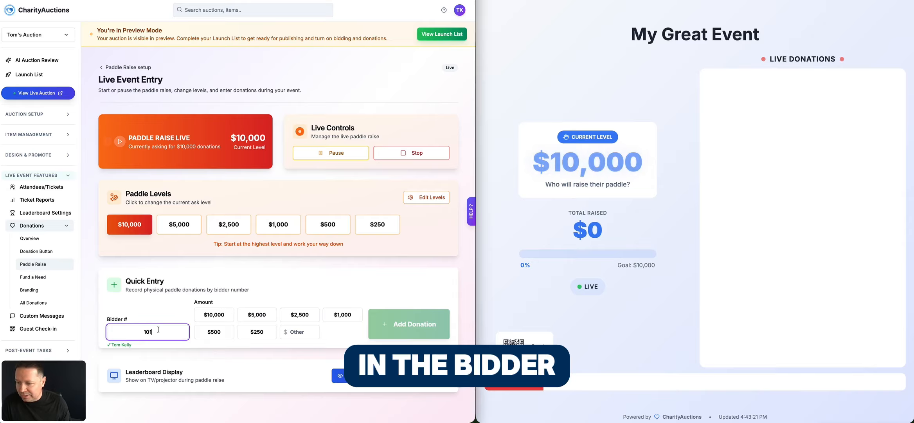
{"action": "left_click_drag", "start_coordinate": [111, 345], "coordinate": [135, 348]}
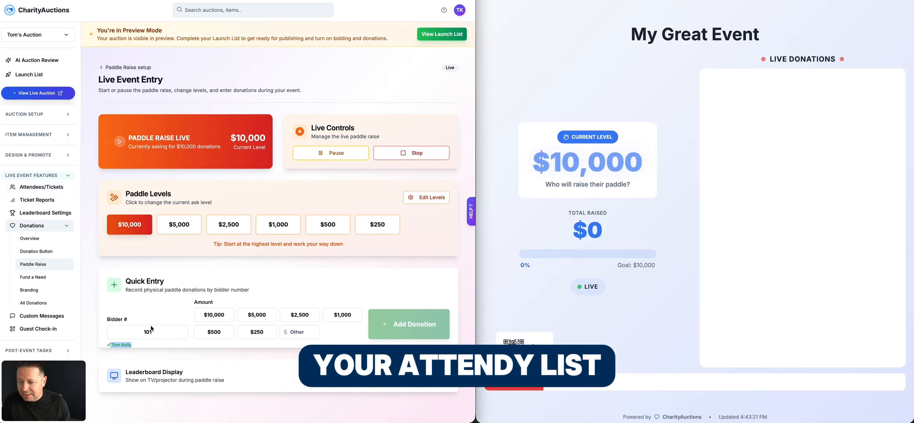
{"action": "left_click", "coordinate": [214, 316]}
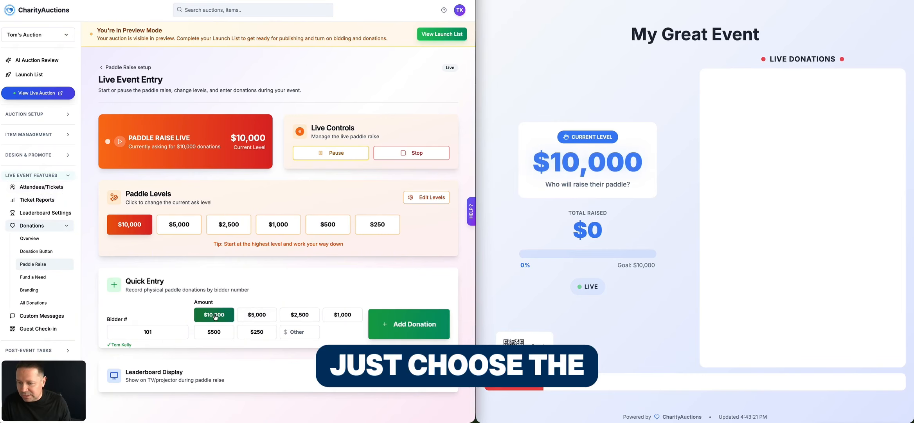
{"action": "left_click", "coordinate": [407, 327]}
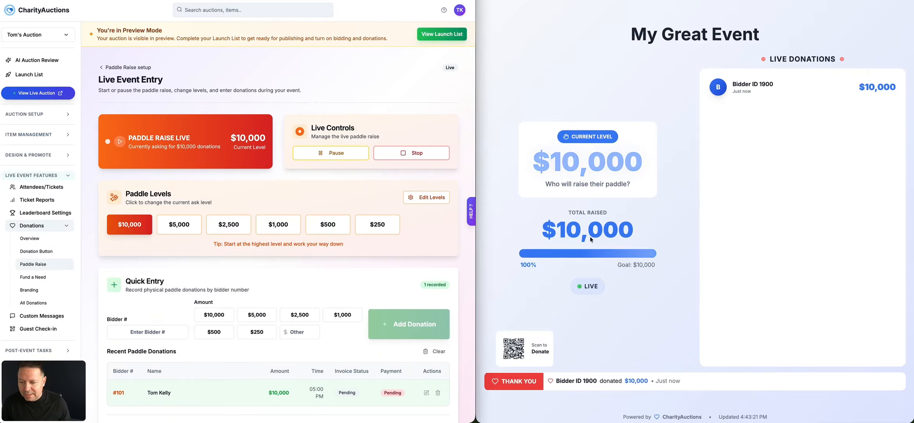
- Turn on Show bidder names under Bidder experience in the auction's Global Settings
{"action": "scroll", "coordinate": [224, 299], "scroll_direction": "down", "scroll_amount": 3}
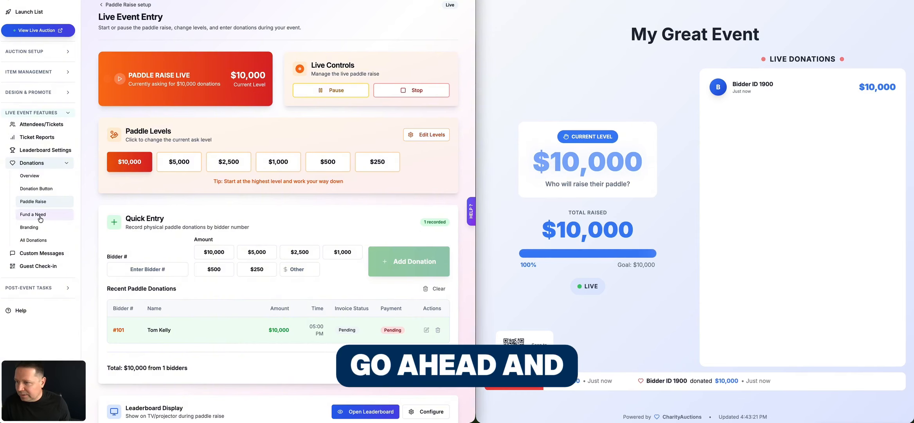
{"action": "left_click", "coordinate": [50, 51]}
{"action": "left_click", "coordinate": [35, 63]}
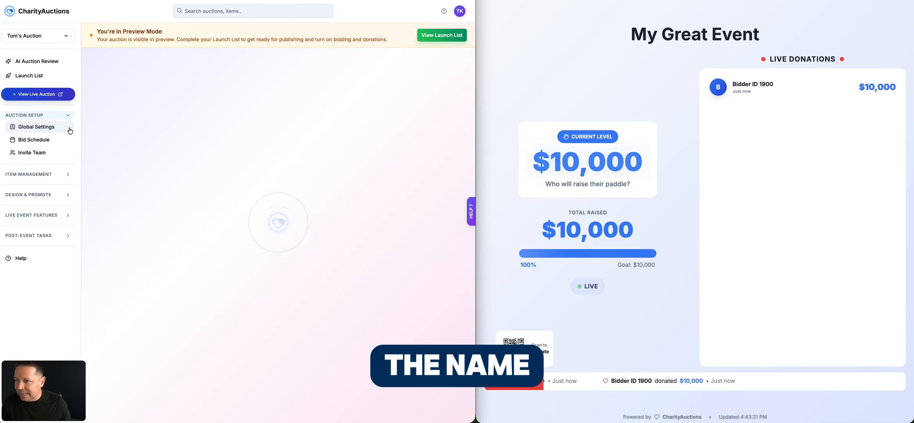
{"action": "left_click", "coordinate": [201, 309]}
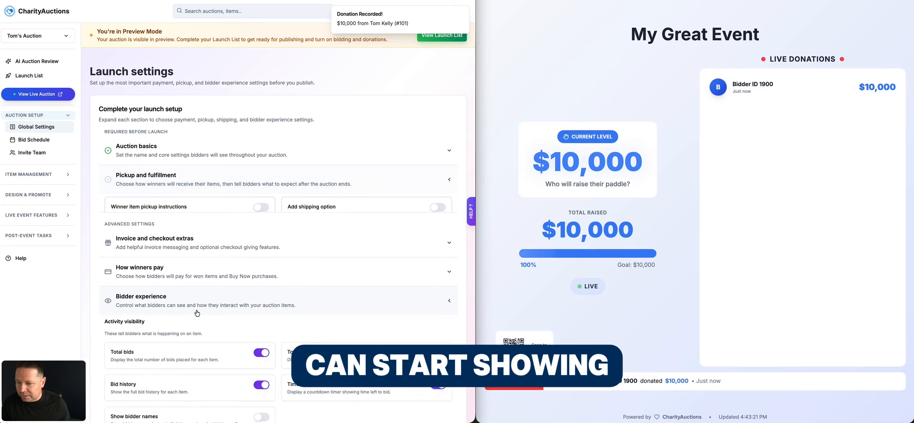
{"action": "scroll", "coordinate": [199, 309], "scroll_direction": "down", "scroll_amount": 2}
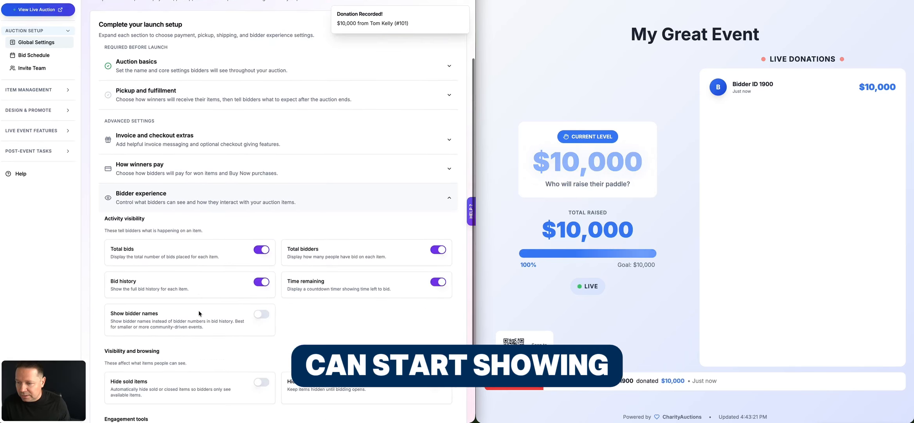
{"action": "left_click", "coordinate": [259, 314]}
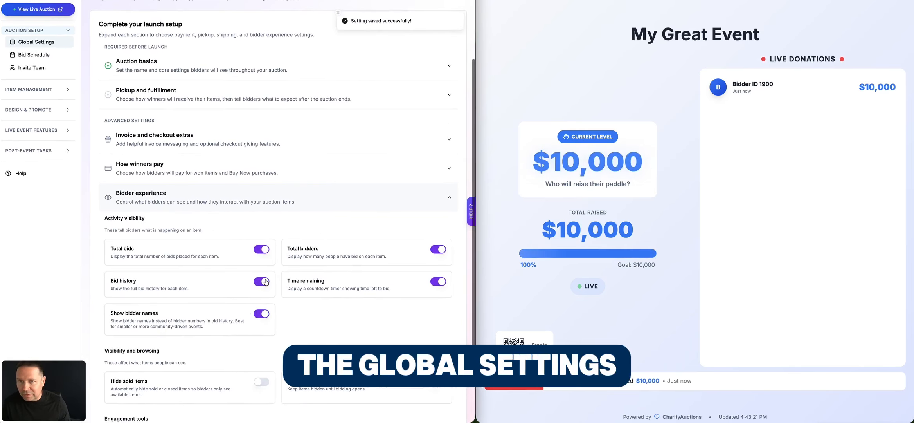
- Return to the Paddle Raise setup, check the donor's name on the leaderboard, and reopen live entry
{"action": "scroll", "coordinate": [207, 231], "scroll_direction": "up", "scroll_amount": 2}
{"action": "left_click", "coordinate": [46, 201]}
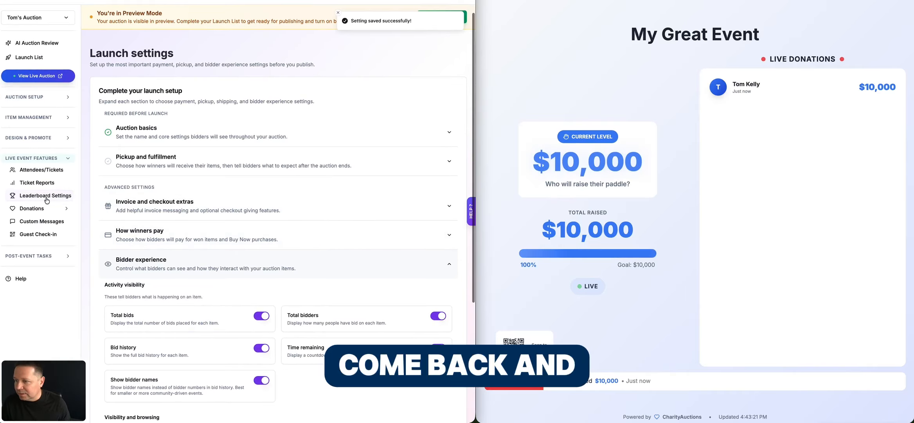
{"action": "left_click", "coordinate": [45, 208]}
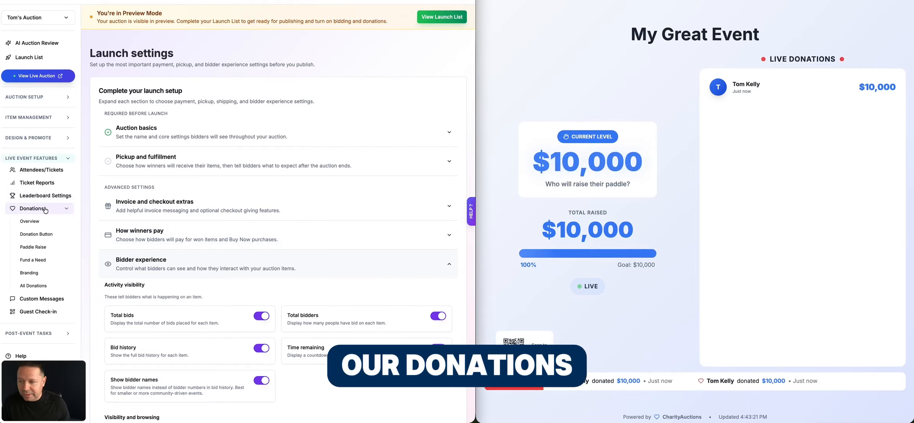
{"action": "left_click", "coordinate": [46, 247]}
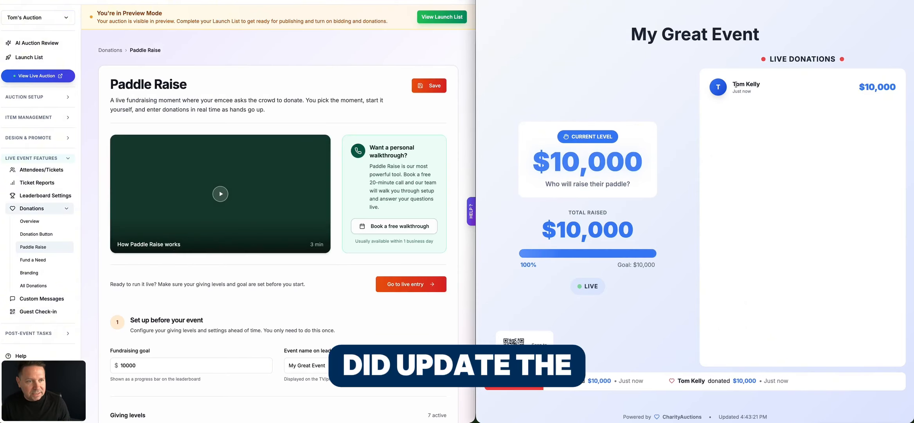
{"action": "left_click_drag", "start_coordinate": [736, 84], "coordinate": [764, 87]}
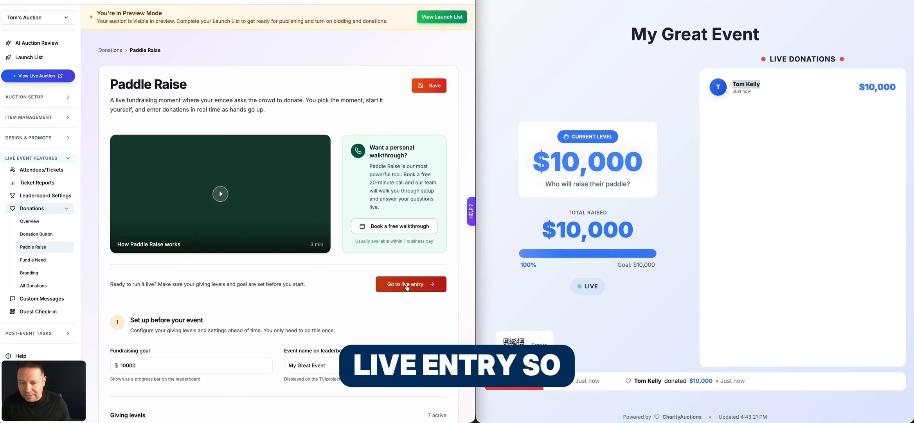
{"action": "left_click", "coordinate": [403, 284]}
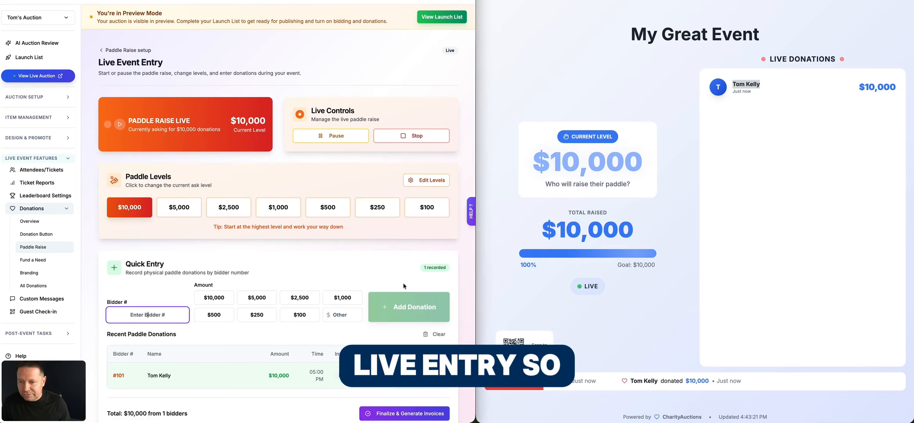
- Lower the current ask level to $5,000 and record a $5,000 donation for bidder number 102
{"action": "left_click", "coordinate": [185, 213]}
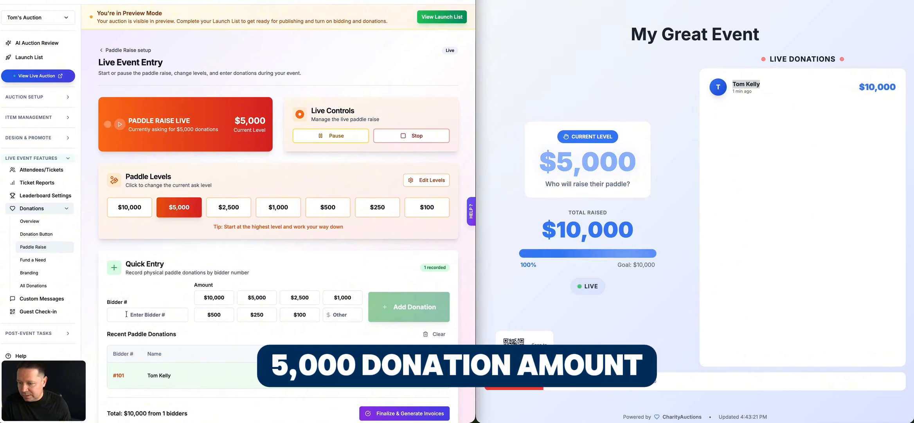
{"action": "left_click", "coordinate": [148, 314]}
{"action": "type", "text": "0"}
{"action": "key", "text": "BackSpace"}
{"action": "type", "text": "102"}
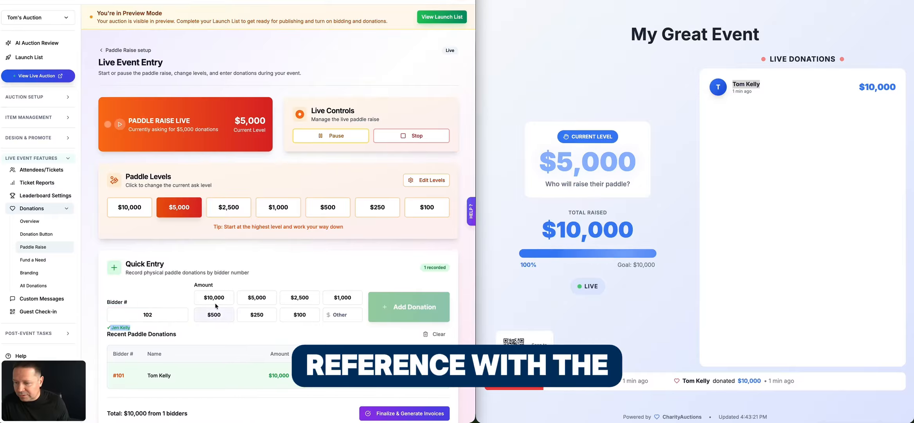
{"action": "left_click", "coordinate": [257, 297]}
{"action": "left_click", "coordinate": [417, 304]}
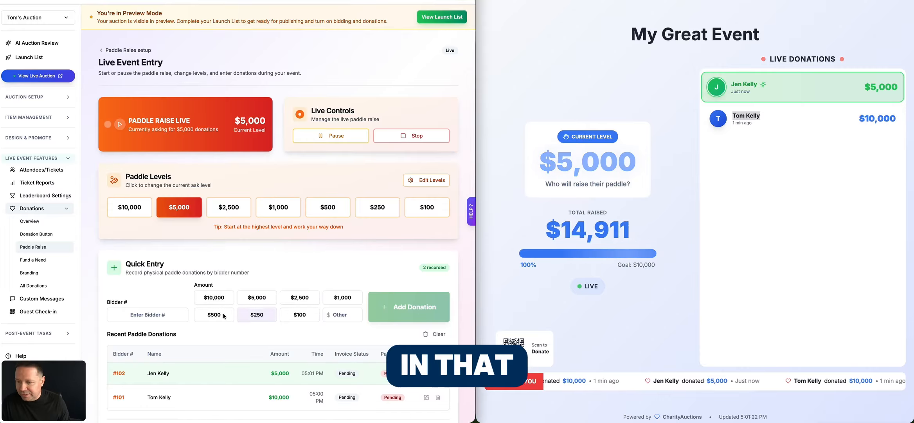
- Record a $5,000 paddle donation for bidder number 103
{"action": "left_click", "coordinate": [147, 314]}
{"action": "type", "text": "103"}
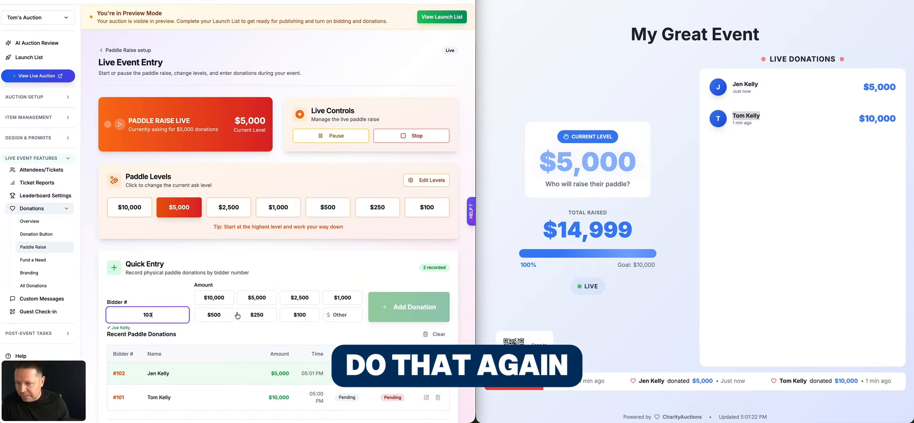
{"action": "left_click", "coordinate": [257, 297]}
{"action": "left_click", "coordinate": [374, 302]}
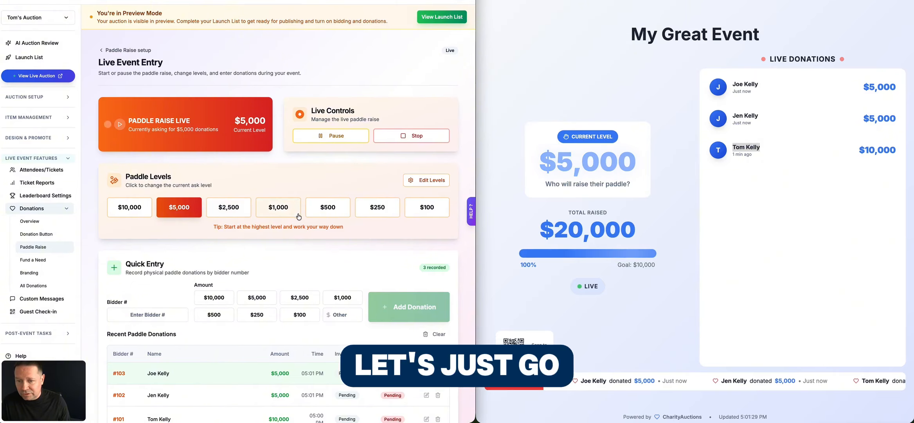
- Change the current ask level to $500 and record a $500 donation for bidder number 104
{"action": "left_click", "coordinate": [334, 210]}
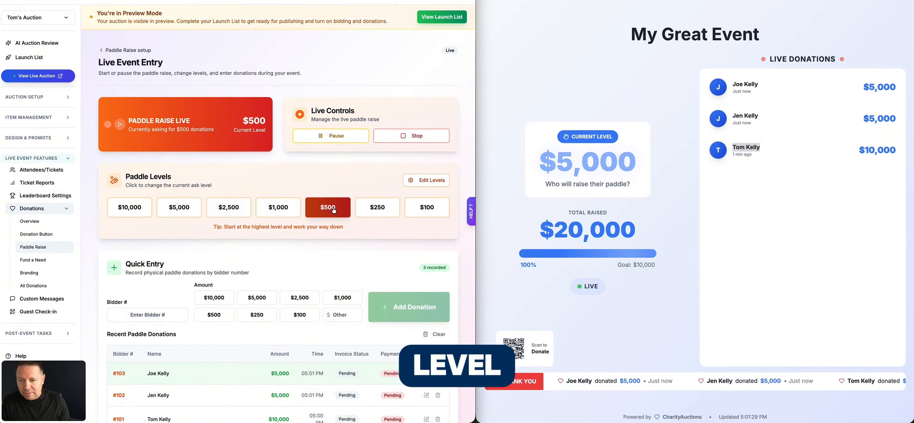
{"action": "left_click", "coordinate": [165, 316]}
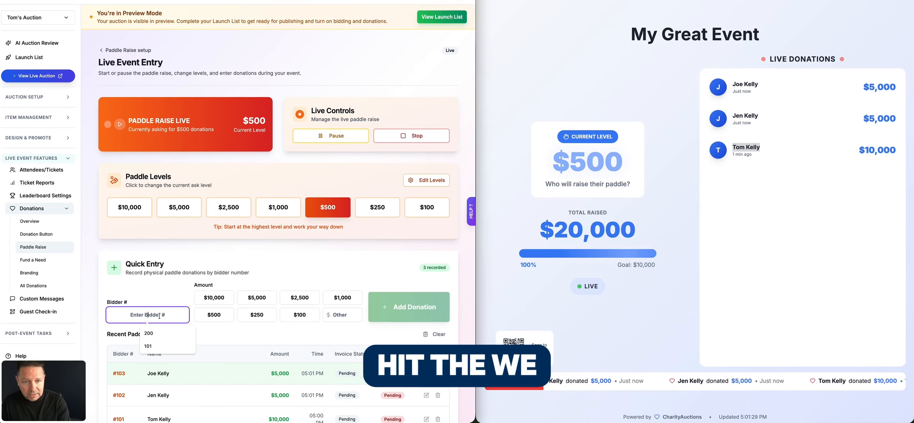
{"action": "left_click", "coordinate": [622, 158]}
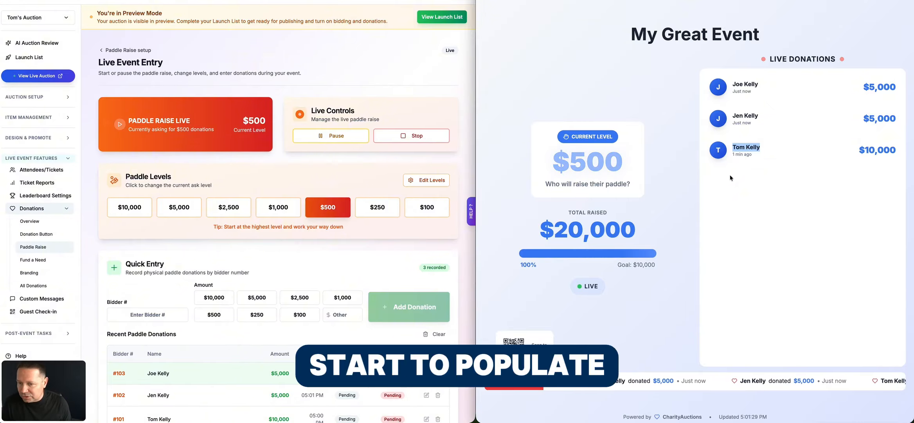
{"action": "left_click", "coordinate": [147, 314]}
{"action": "type", "text": "10"}
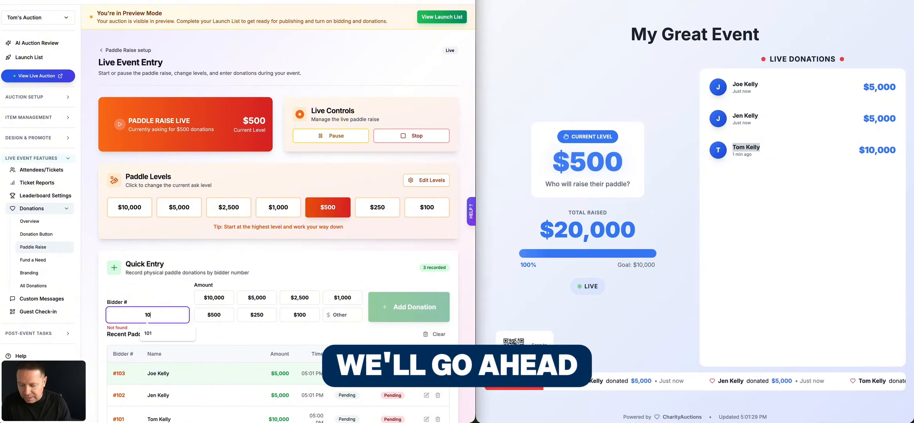
{"action": "type", "text": "4"}
{"action": "left_click", "coordinate": [334, 298]}
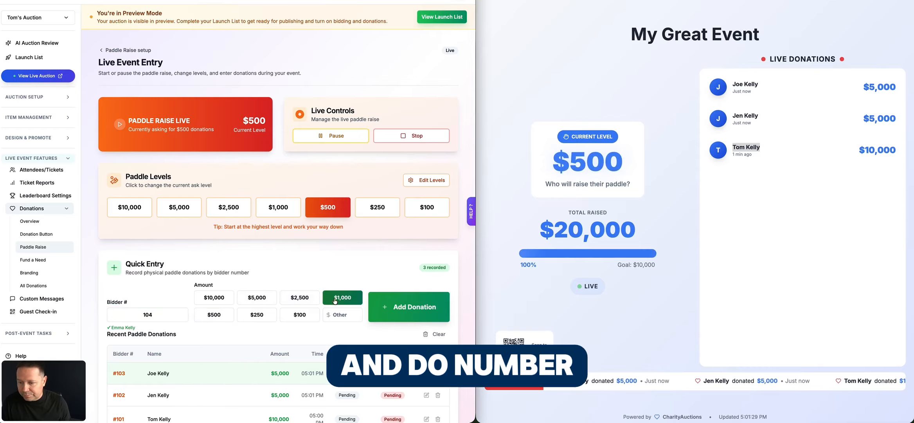
{"action": "left_click", "coordinate": [214, 314]}
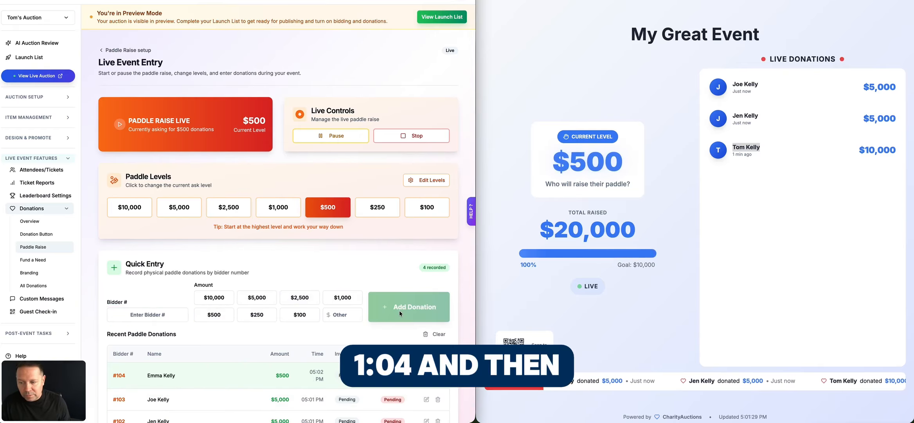
- Change the current ask level to $100 and record a $100 donation for bidder number 105
{"action": "scroll", "coordinate": [391, 309], "scroll_direction": "down", "scroll_amount": 2}
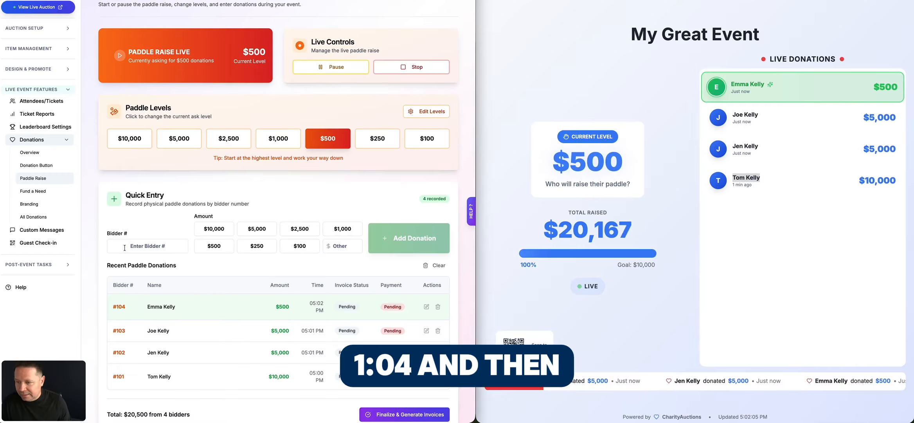
{"action": "left_click", "coordinate": [443, 136]}
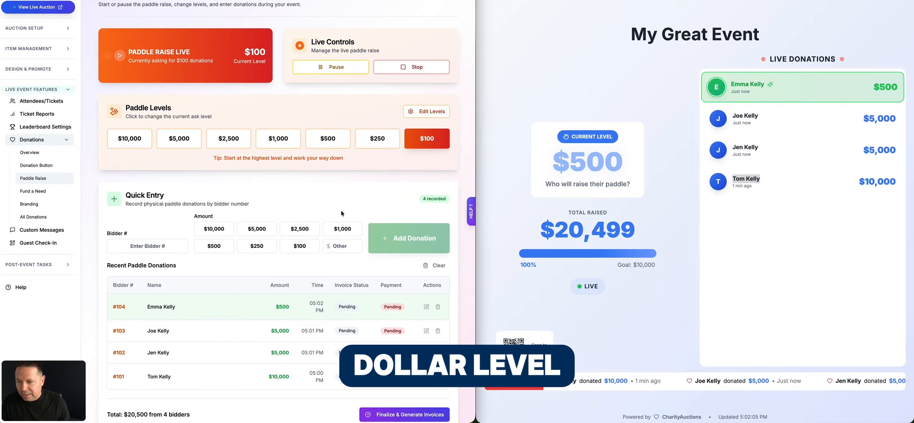
{"action": "left_click", "coordinate": [170, 248]}
{"action": "type", "text": "105"}
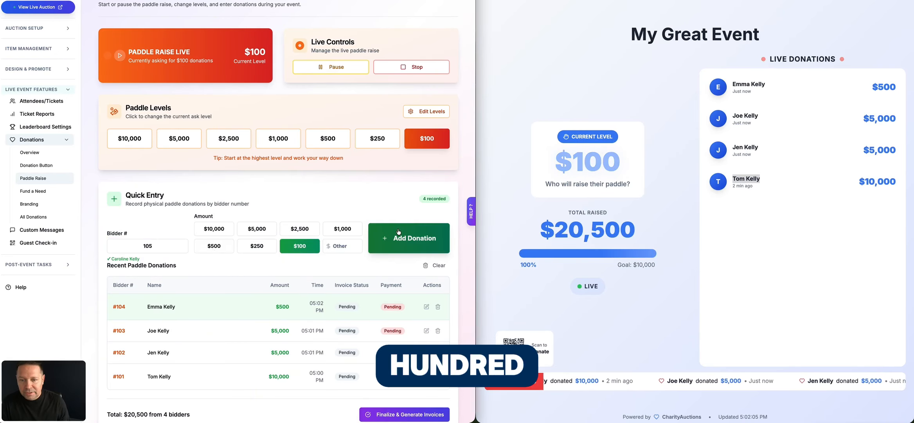
{"action": "left_click", "coordinate": [425, 237]}
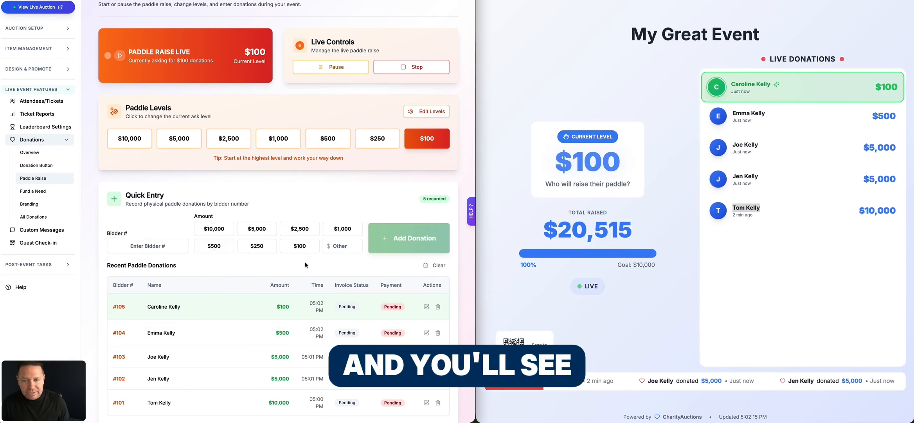
- Edit bidder number 104's entry in the recent paddle donations to add another $250 donation level
{"action": "scroll", "coordinate": [303, 262], "scroll_direction": "down", "scroll_amount": 2}
{"action": "scroll", "coordinate": [325, 264], "scroll_direction": "down", "scroll_amount": 1}
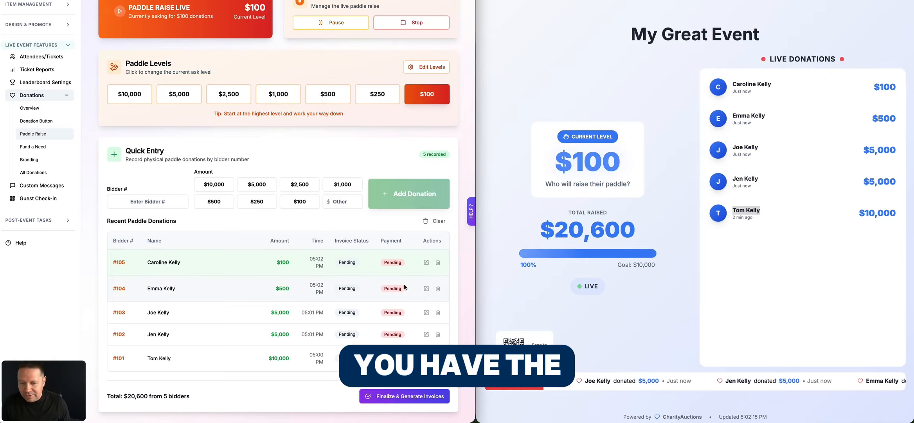
{"action": "left_click", "coordinate": [427, 288]}
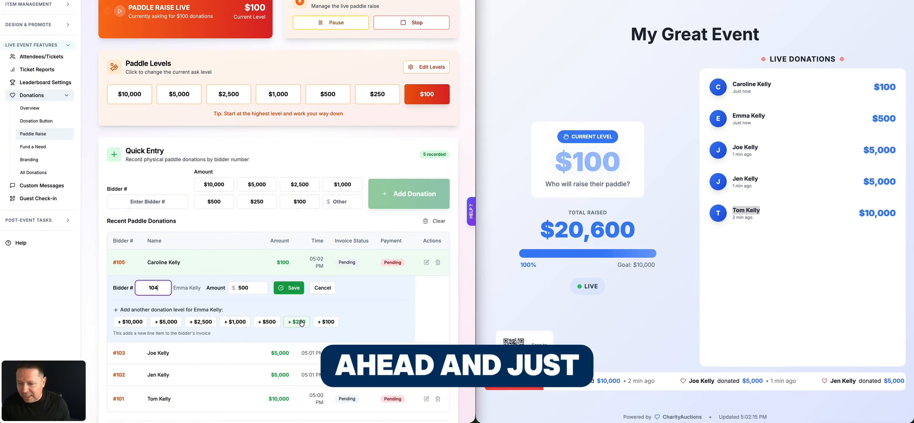
{"action": "left_click", "coordinate": [298, 321]}
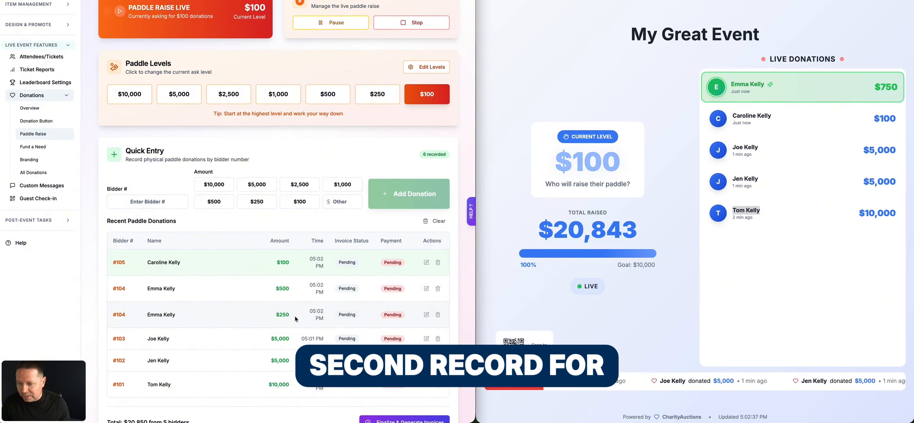
- Finalize the paddle raise and generate the invoices for all bidders with recorded donations
{"action": "scroll", "coordinate": [243, 309], "scroll_direction": "down", "scroll_amount": 2}
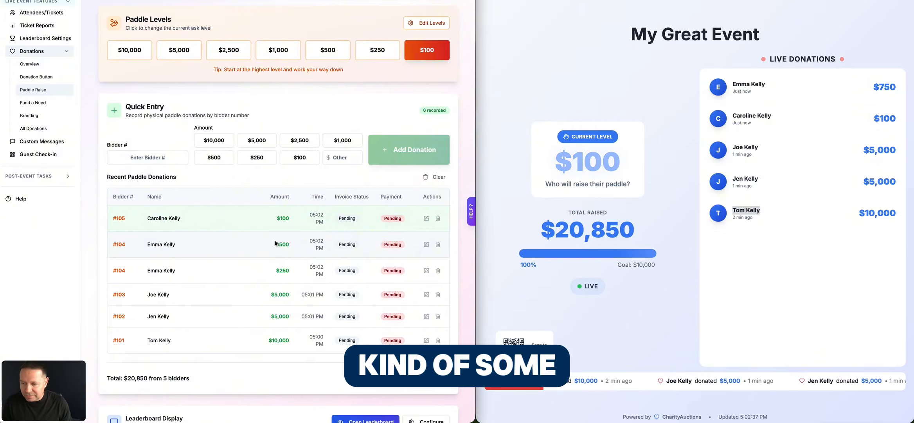
{"action": "scroll", "coordinate": [275, 240], "scroll_direction": "down", "scroll_amount": 1}
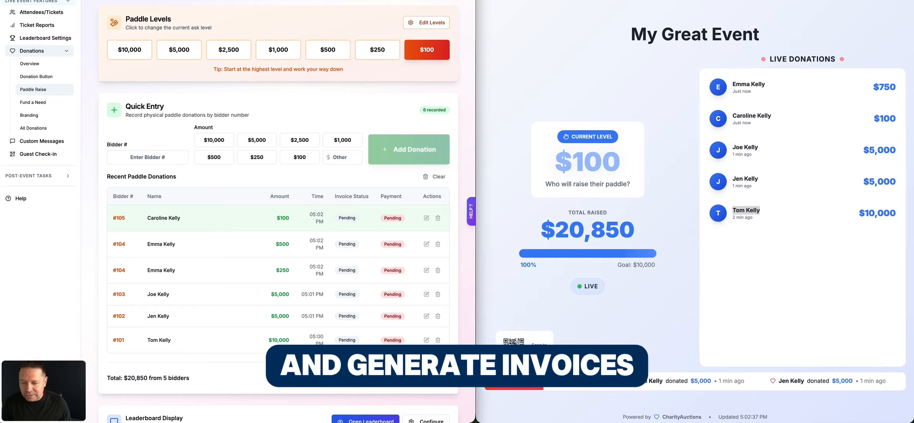
{"action": "left_click", "coordinate": [405, 378]}
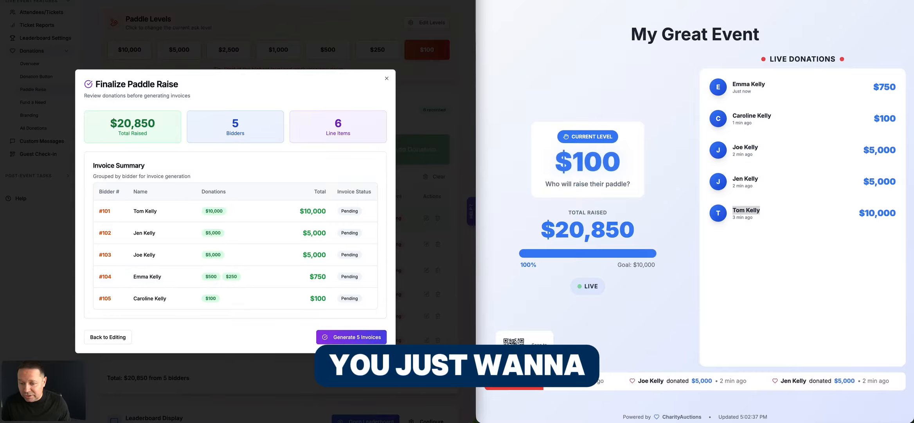
{"action": "left_click", "coordinate": [353, 337]}
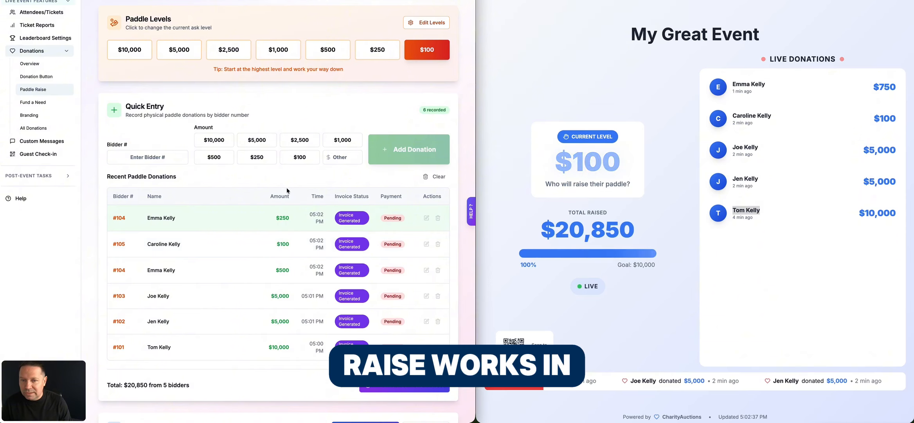
{"action": "scroll", "coordinate": [286, 187], "scroll_direction": "up", "scroll_amount": 4}
{"action": "scroll", "coordinate": [288, 191], "scroll_direction": "up", "scroll_amount": 1}
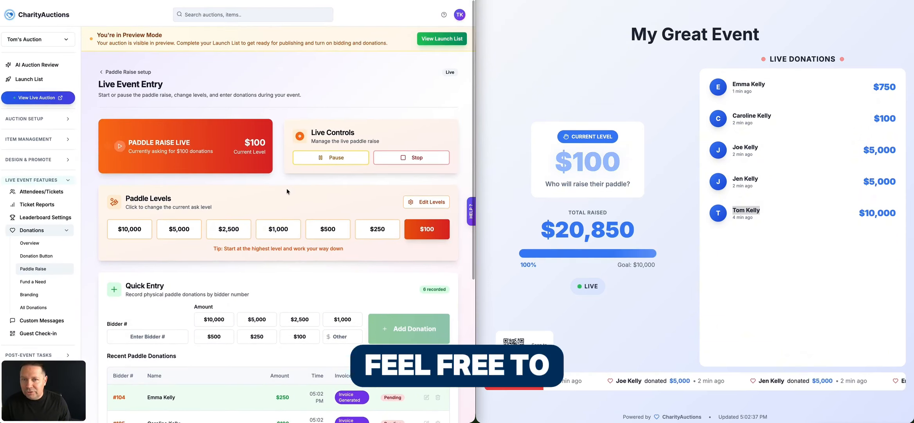